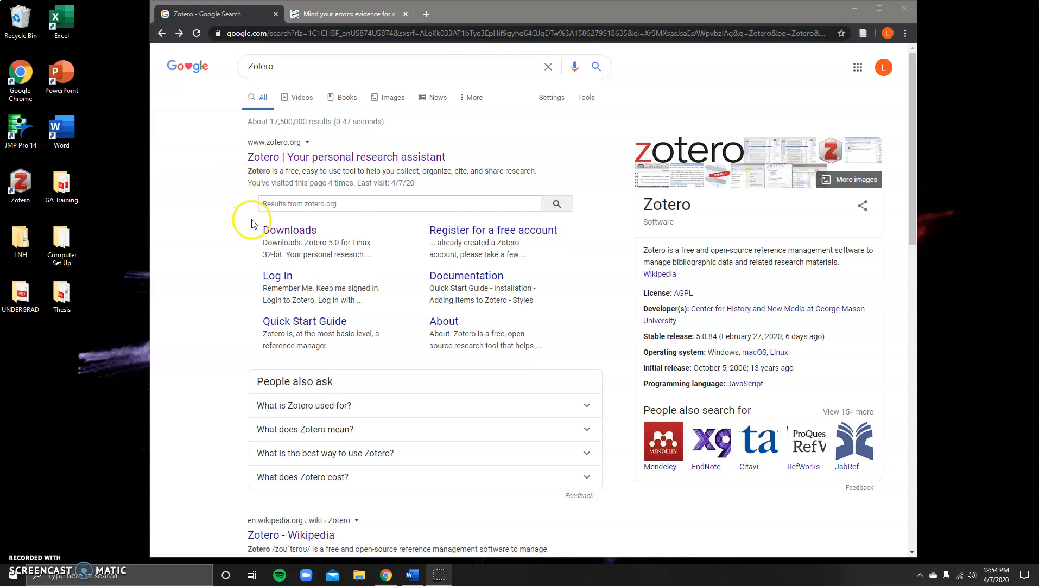
# Open Zotero's Downloads page from the search results, and open the form for registering a free account.
pyautogui.click(287, 231)
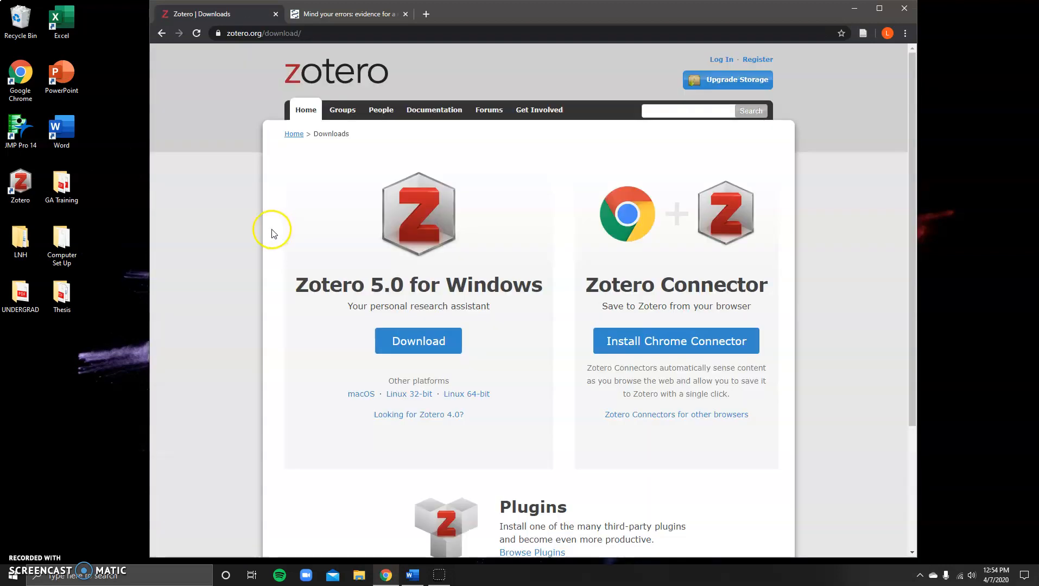
pyautogui.scroll(-1, 241, 236)
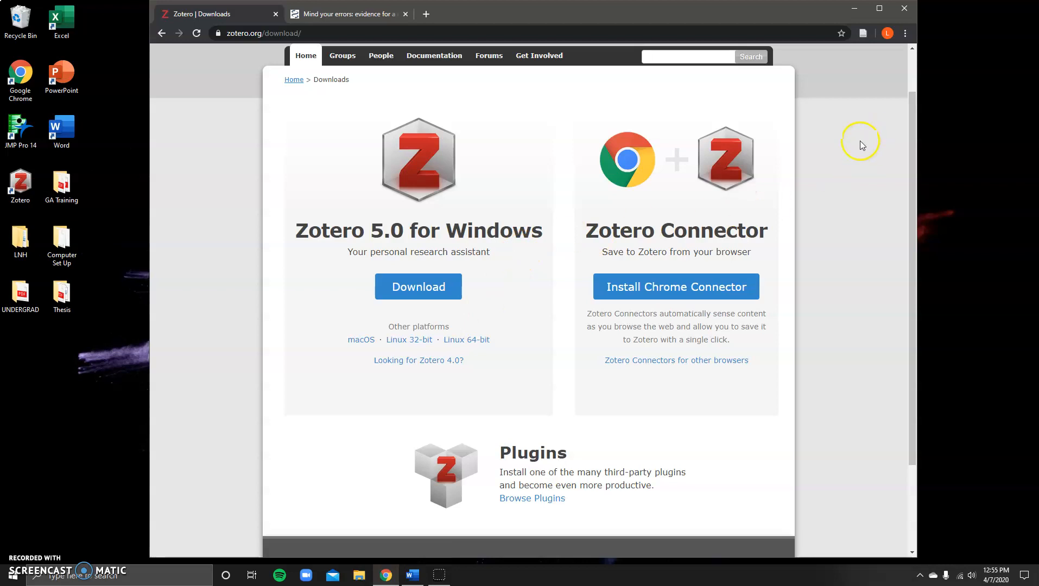
pyautogui.scroll(1, 857, 146)
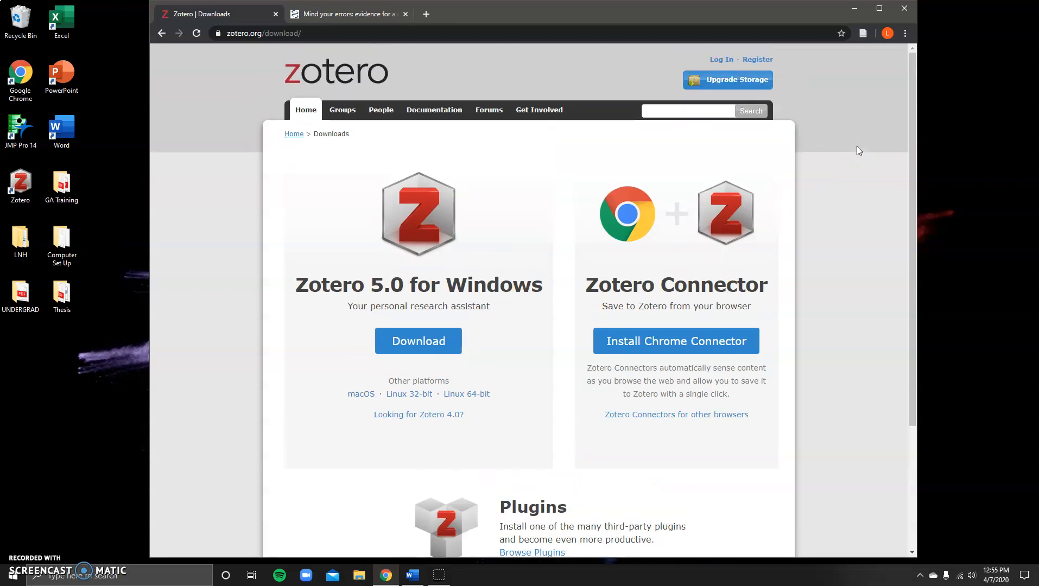
pyautogui.click(754, 61)
pyautogui.scroll(-1, 742, 193)
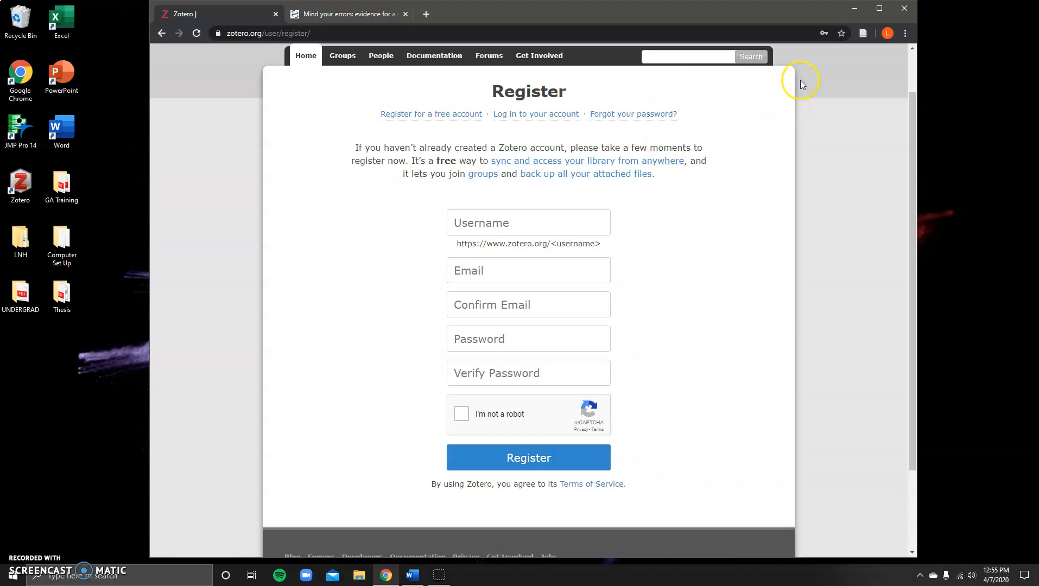
# Minimise the browser, launch the Zotero desktop program and move its window clear of the desktop shortcuts.
pyautogui.click(854, 8)
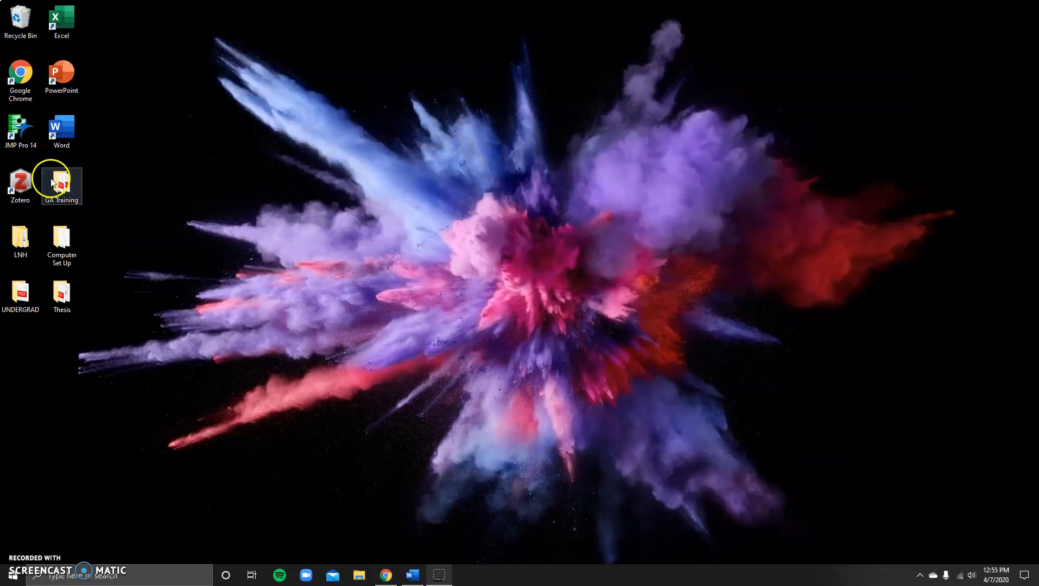
pyautogui.doubleClick(24, 182)
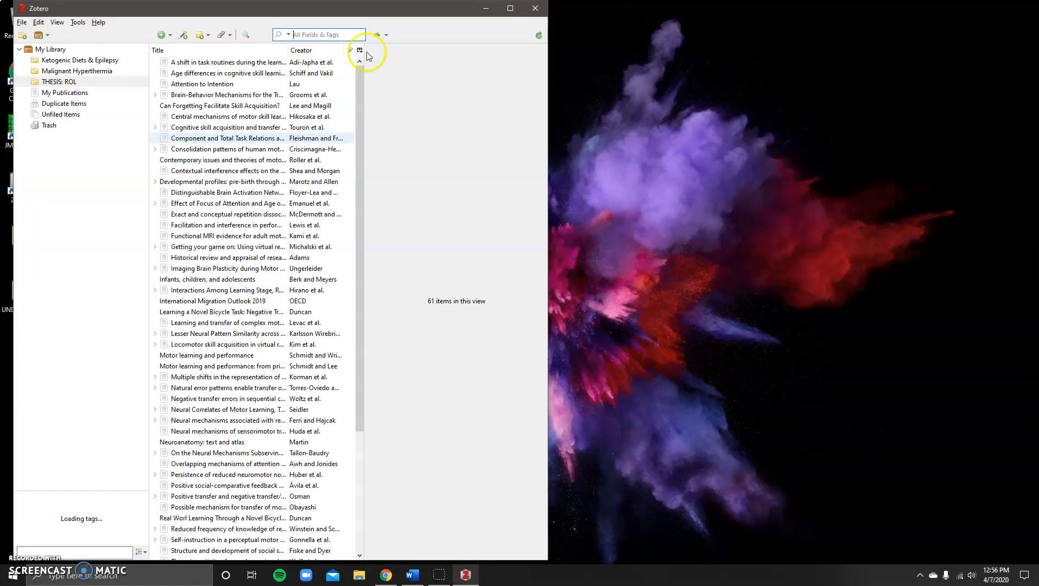
pyautogui.moveTo(241, 11); pyautogui.dragTo(523, 10)
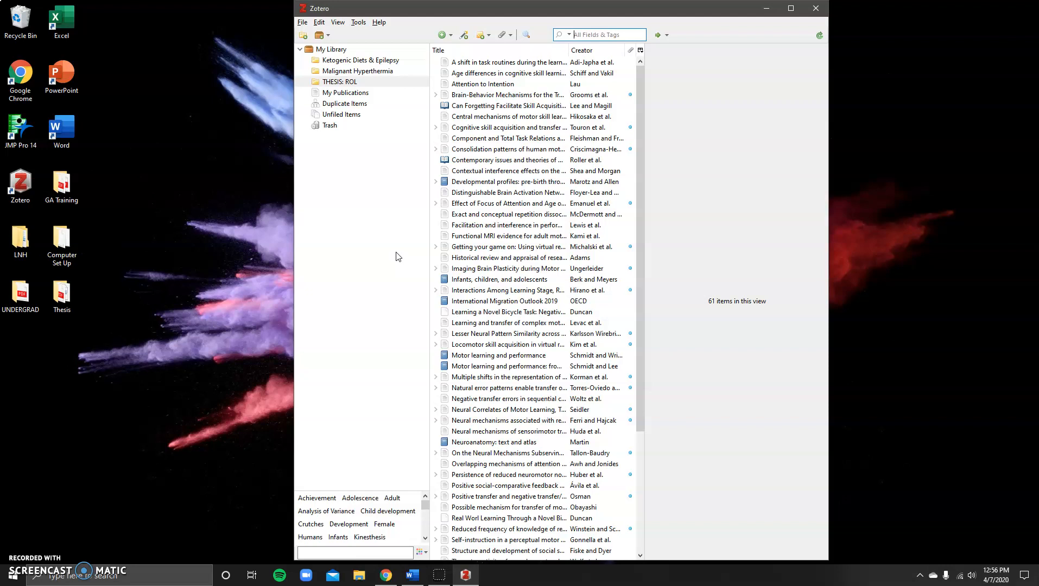
# Look through the Ketogenic Diets & Epilepsy and Malignant Hyperthermia collections, ending on THESIS: ROL.
pyautogui.click(374, 62)
pyautogui.click(373, 72)
pyautogui.click(371, 82)
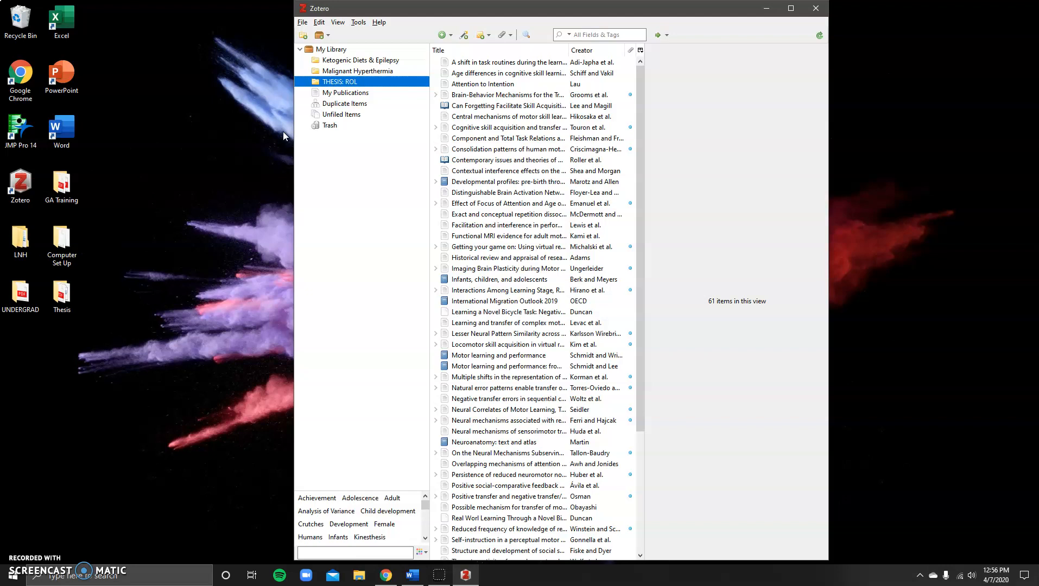
# Review the data and file syncing settings in Zotero's preferences and accept them.
pyautogui.click(319, 23)
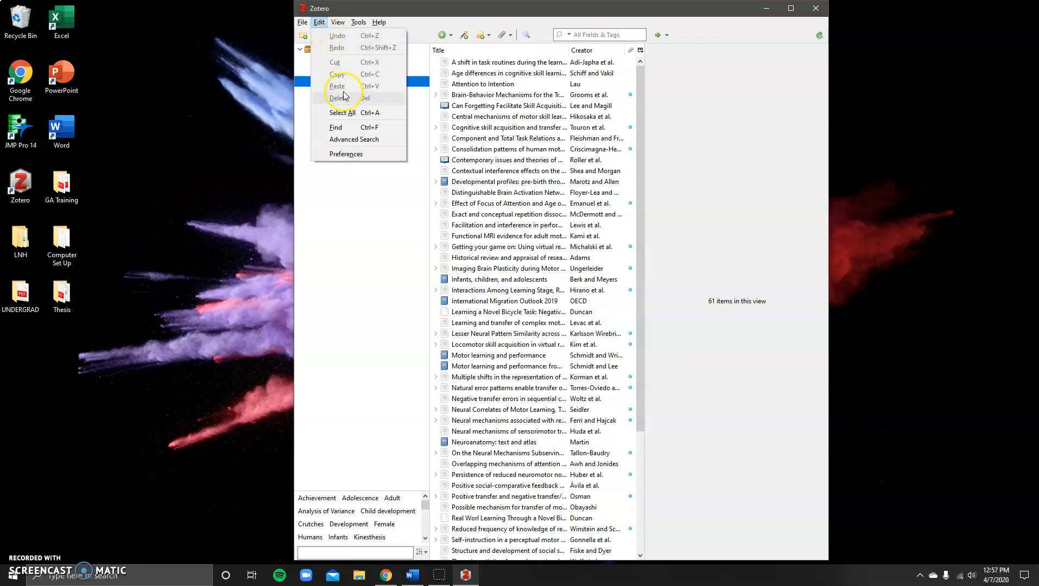
pyautogui.click(344, 155)
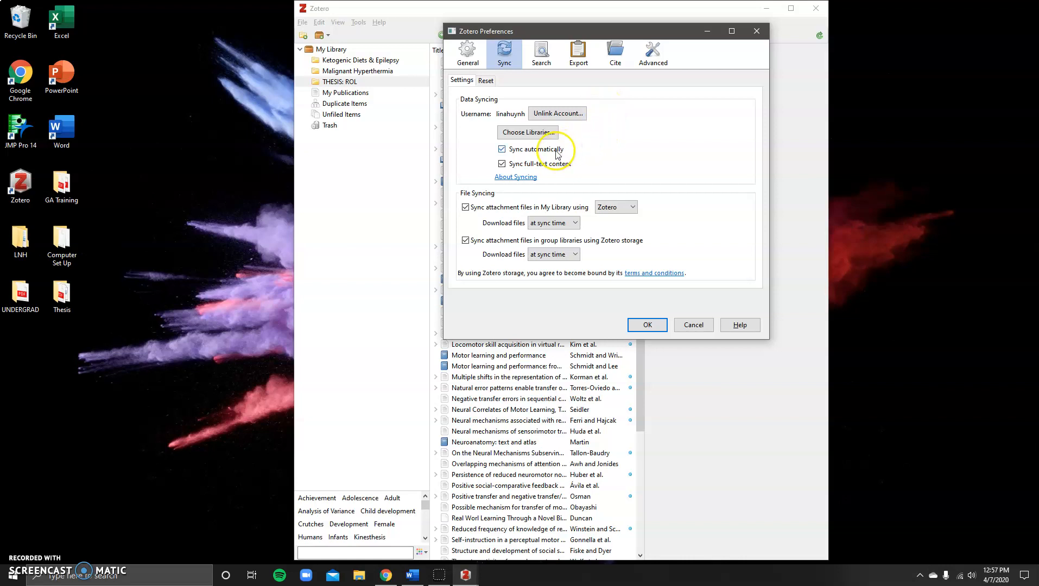
pyautogui.moveTo(557, 170)
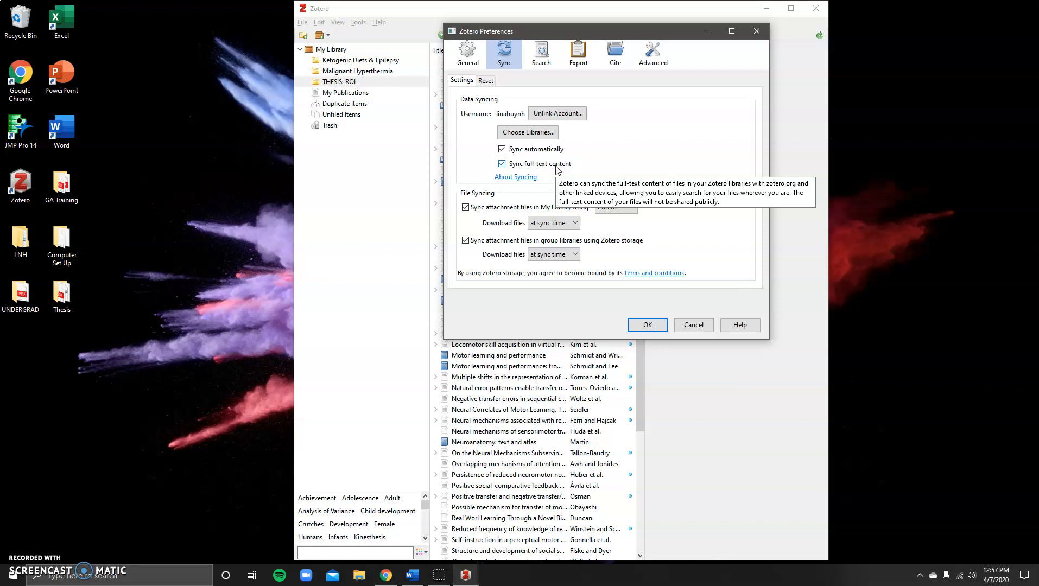
pyautogui.click(639, 325)
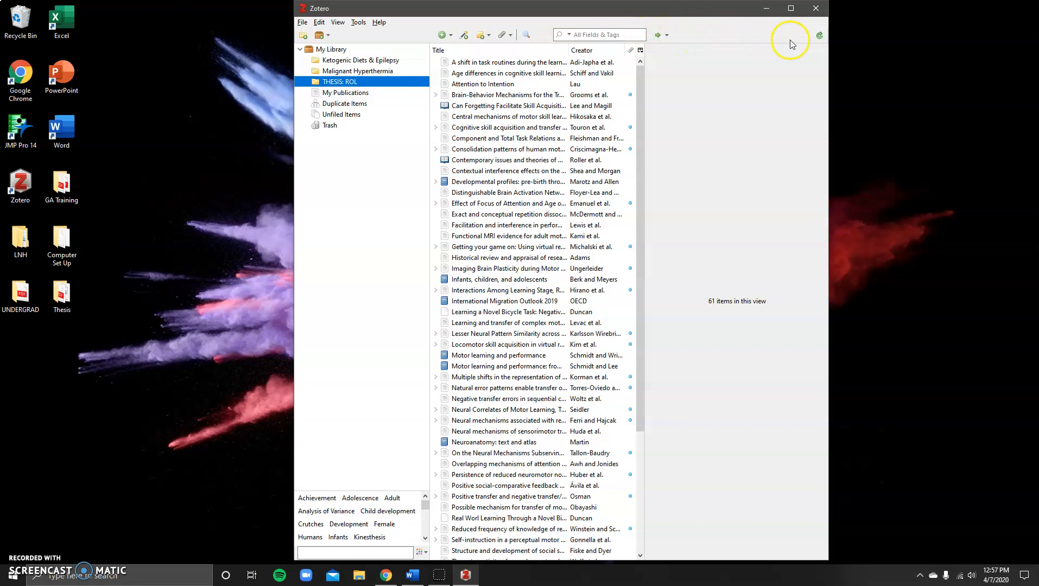
# Sync the Zotero library and move its window aside to free half of the desktop.
pyautogui.click(819, 36)
pyautogui.moveTo(734, 10); pyautogui.dragTo(446, 12)
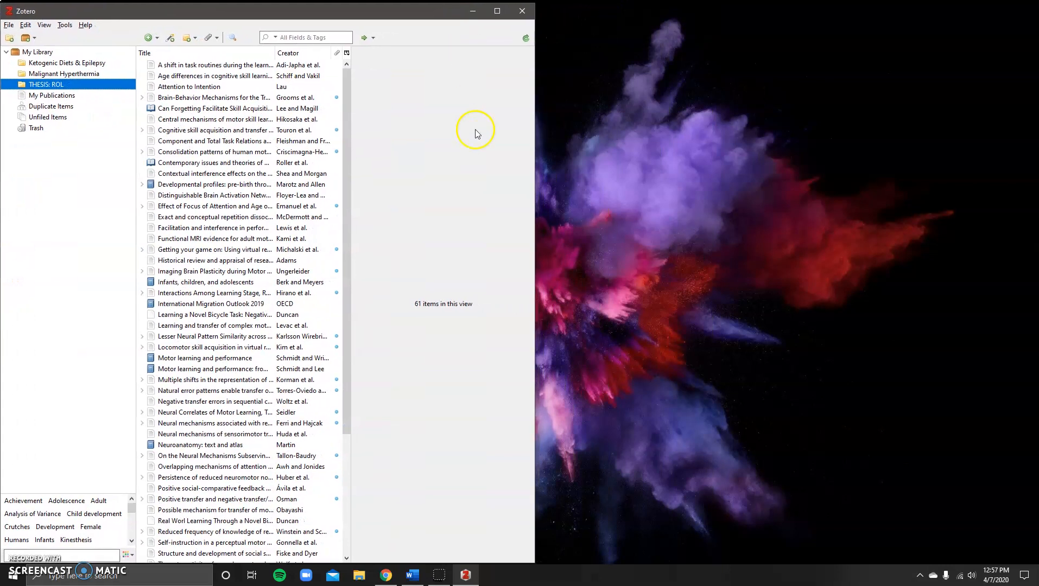
# Bring up the browser, narrow it to fit beside Zotero, and show the PubMed article "Mind your errors".
pyautogui.click(386, 575)
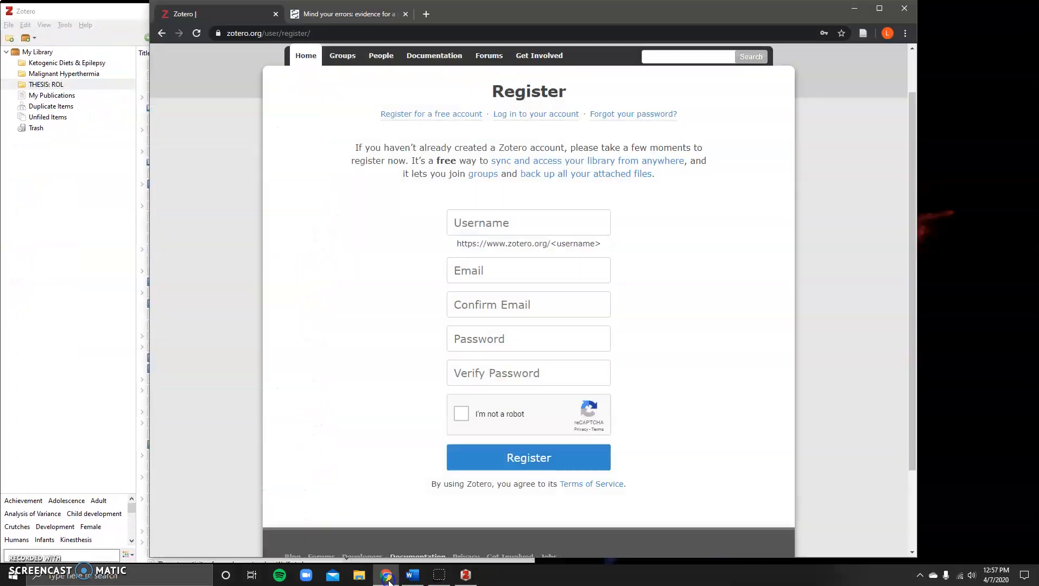
pyautogui.click(307, 15)
pyautogui.moveTo(147, 83); pyautogui.dragTo(440, 82)
pyautogui.click(526, 16)
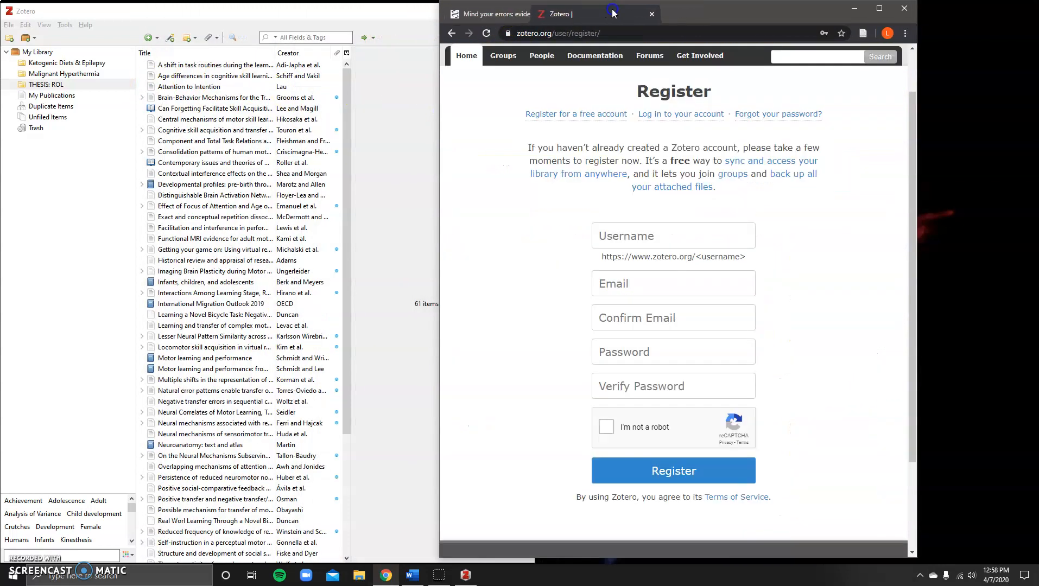
pyautogui.moveTo(754, 15); pyautogui.dragTo(856, 15)
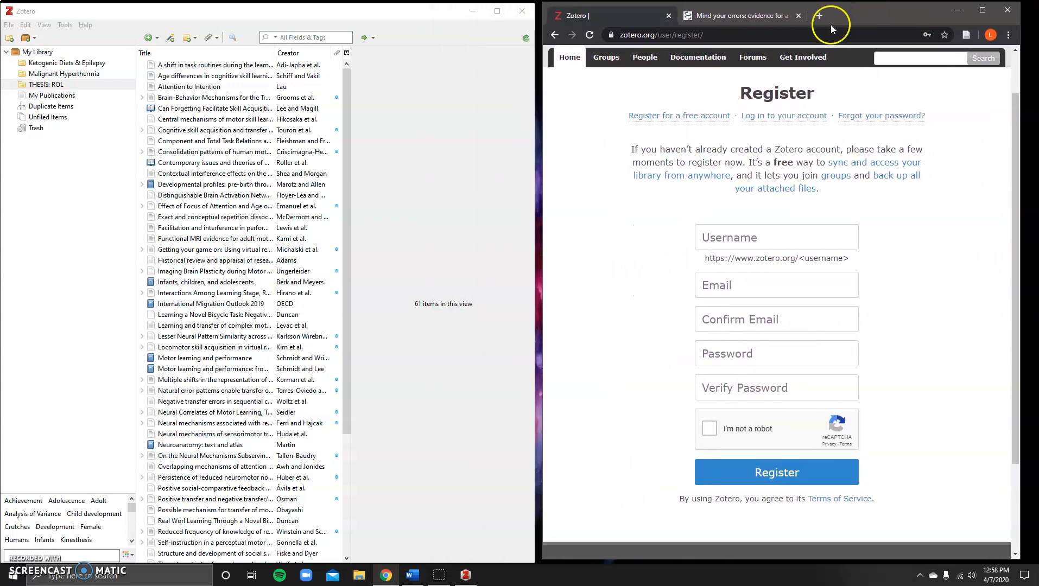
pyautogui.click(765, 16)
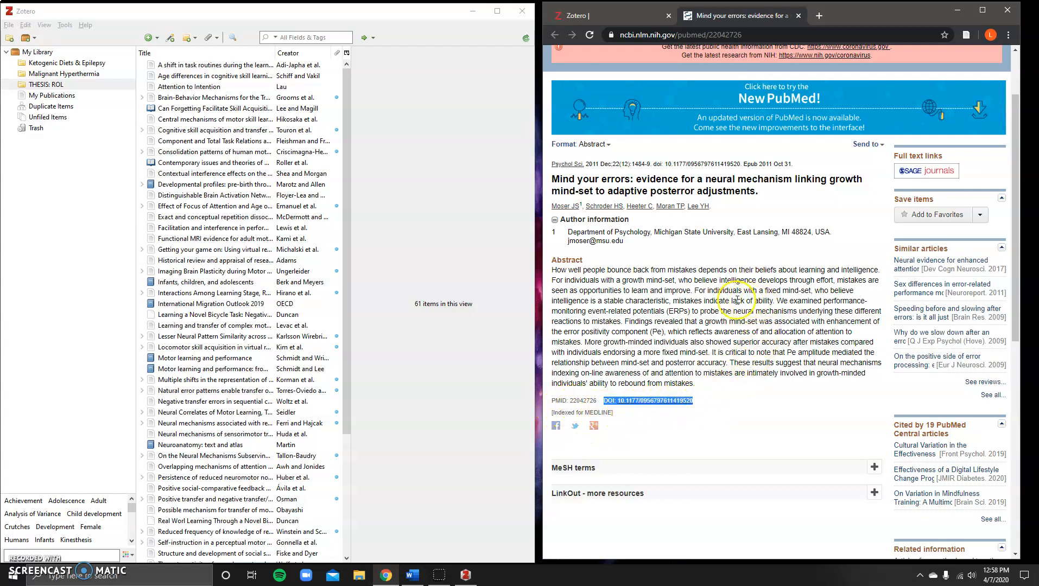
pyautogui.click(713, 250)
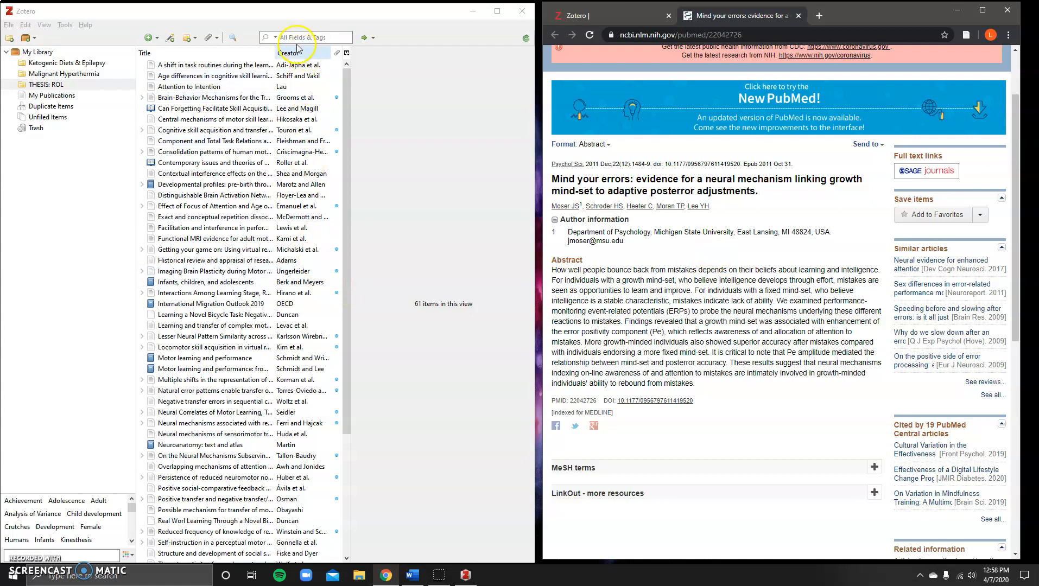
# Examine the item types Zotero offers for adding a reference manually, including the extended list.
pyautogui.click(148, 40)
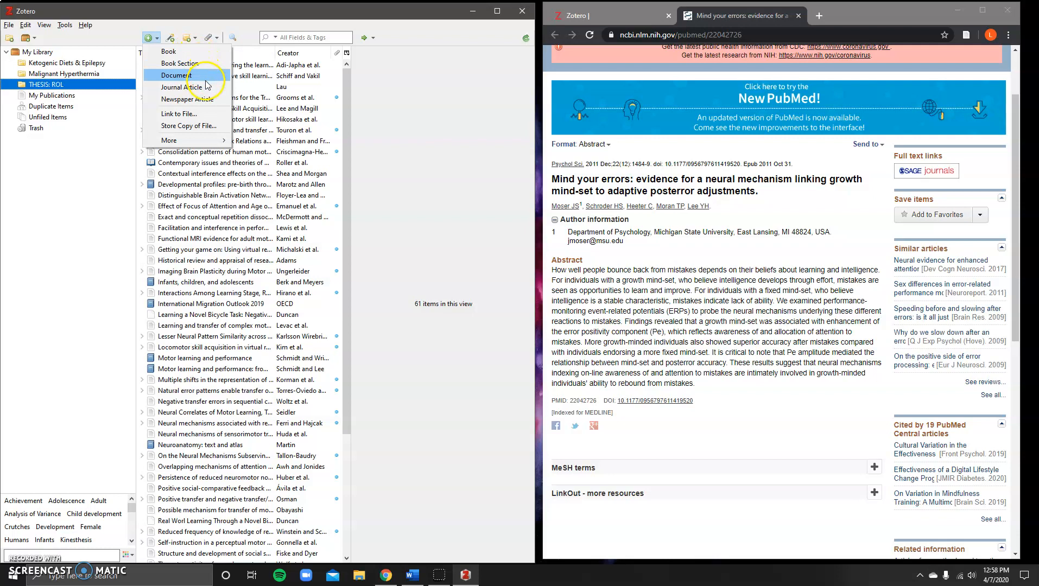
pyautogui.moveTo(211, 141)
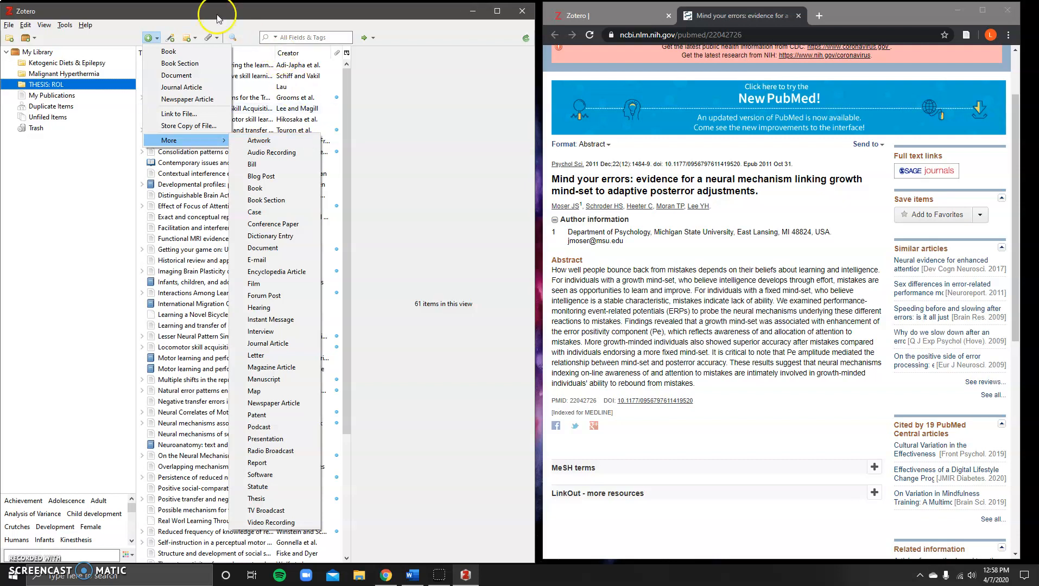
pyautogui.click(170, 43)
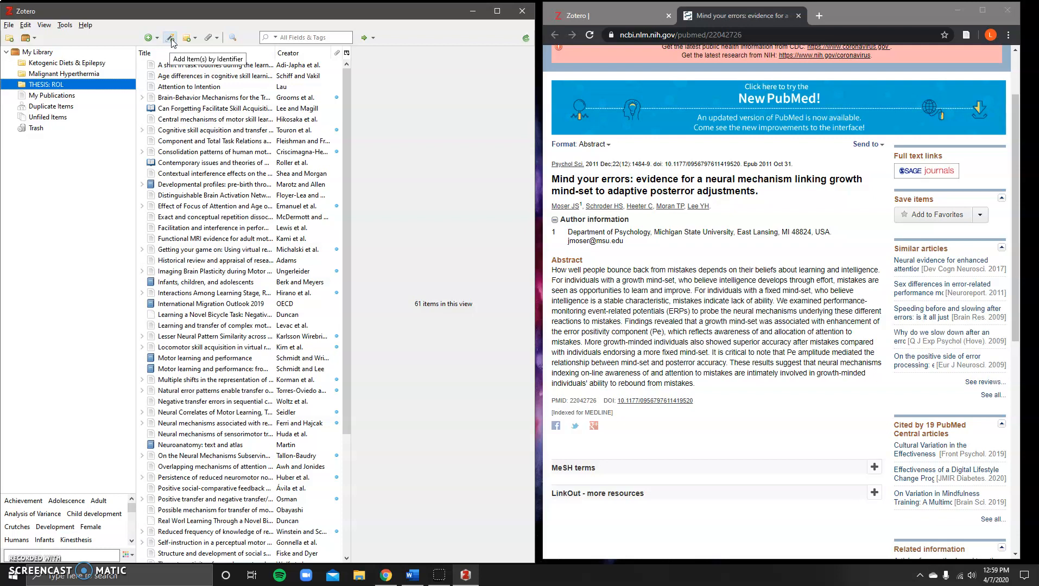
# Copy the DOI of the "Mind your errors" article from its PubMed page.
pyautogui.click(170, 40)
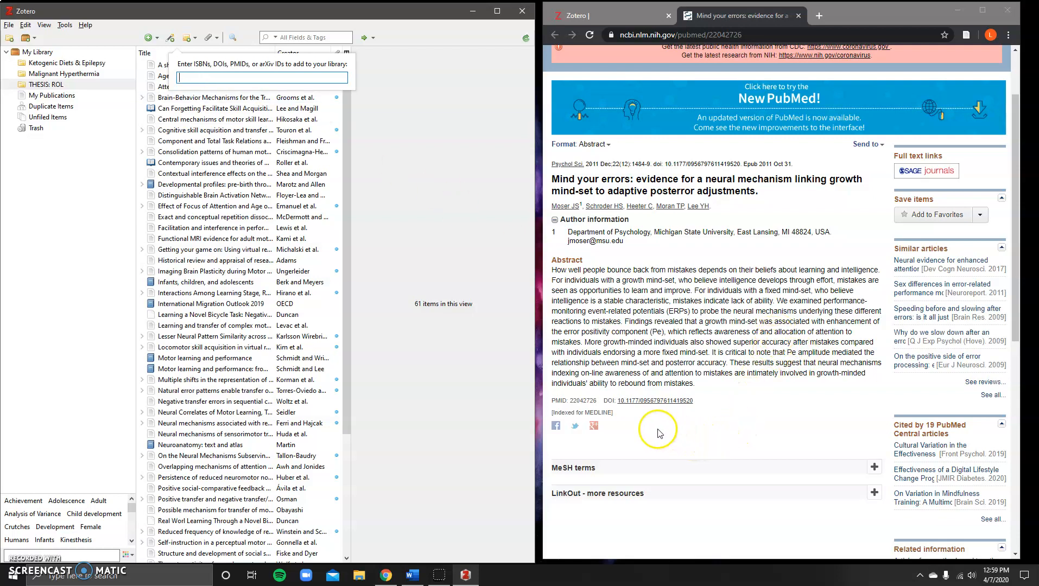
pyautogui.click(610, 400)
pyautogui.moveTo(611, 401); pyautogui.dragTo(696, 400)
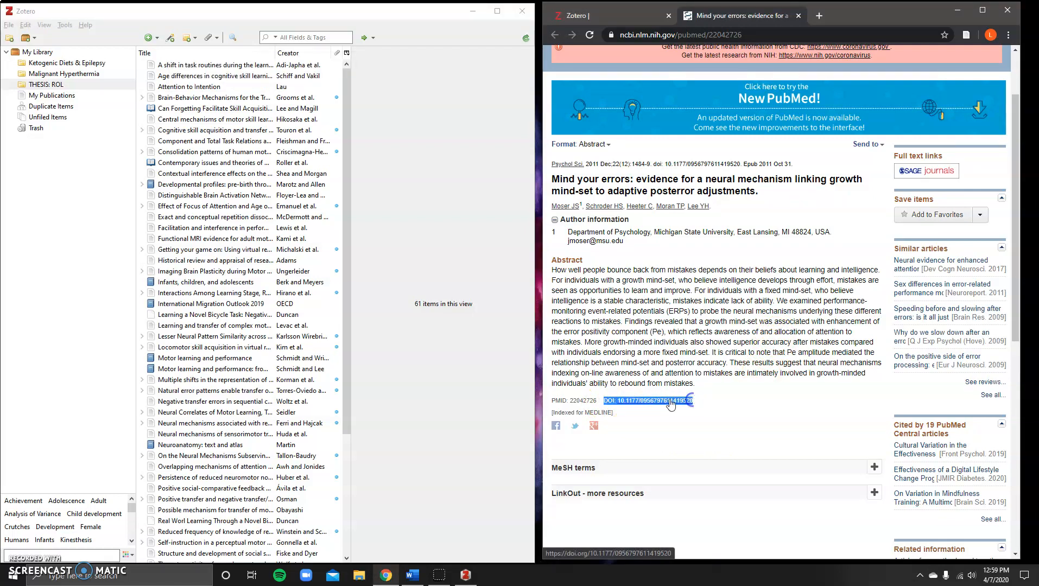
pyautogui.rightClick(638, 402)
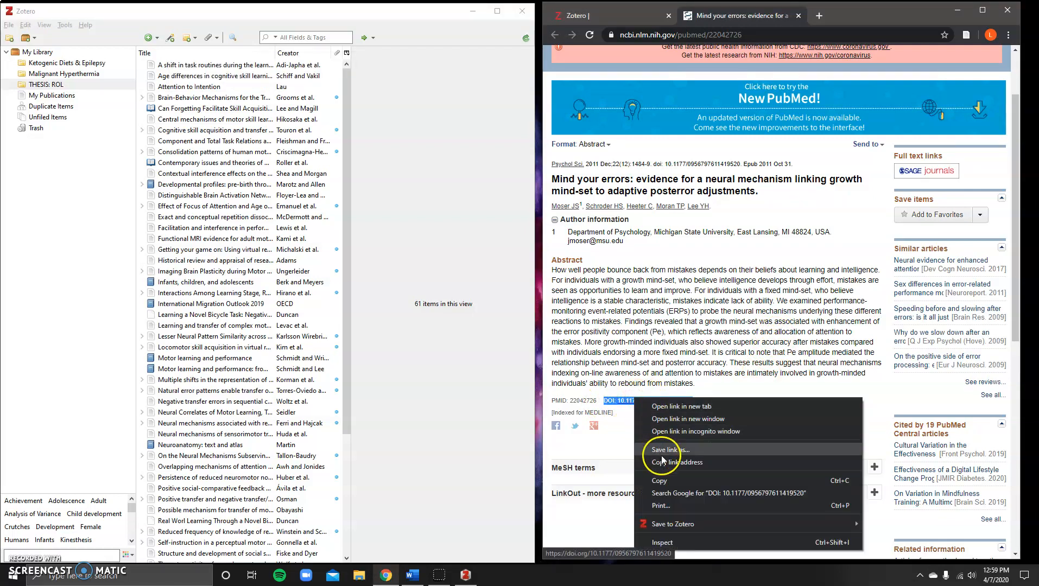
pyautogui.click(663, 480)
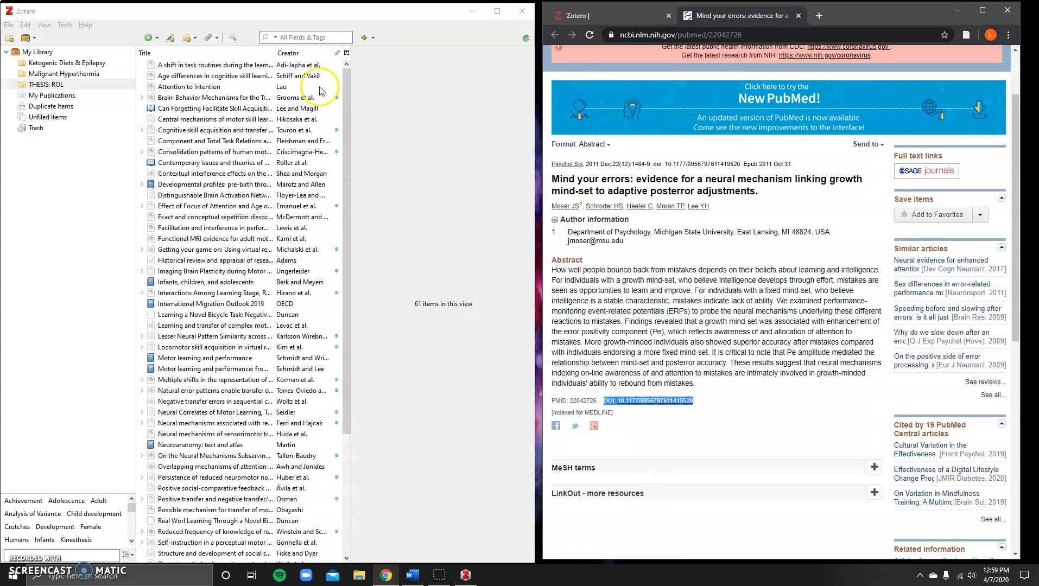
pyautogui.click(173, 43)
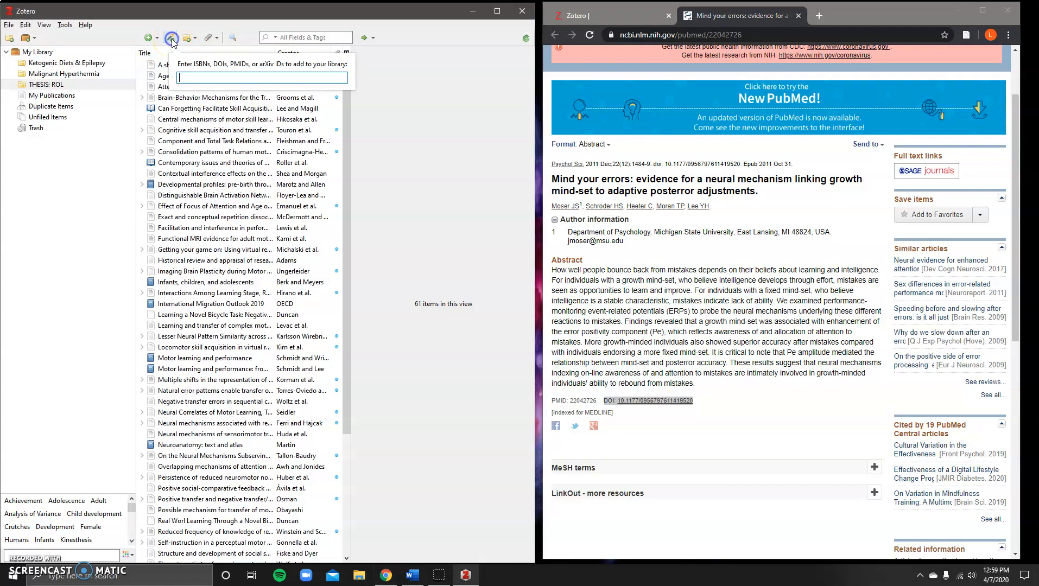
pyautogui.rightClick(194, 77)
pyautogui.click(217, 124)
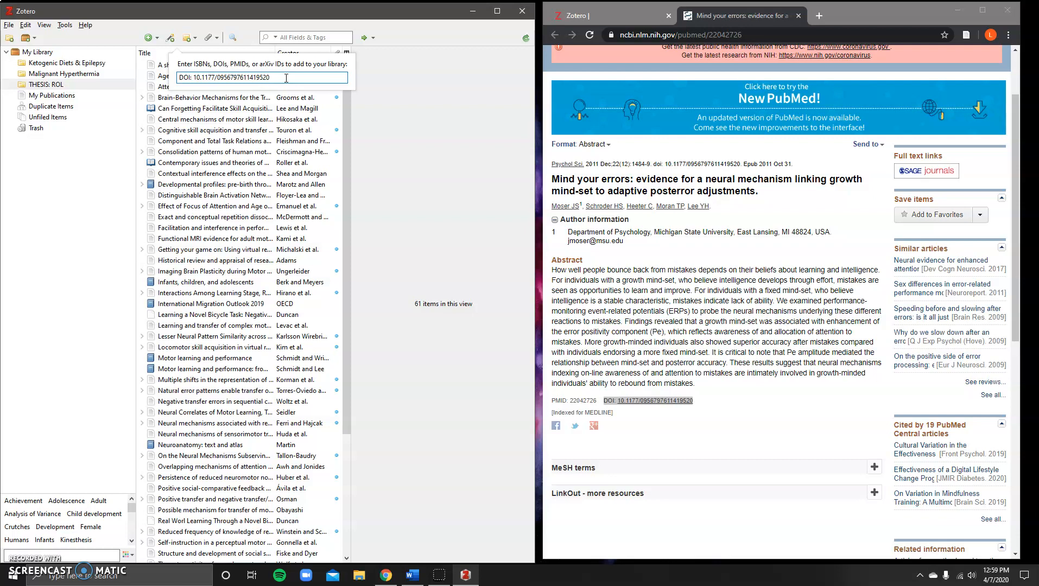
pyautogui.press('Return')
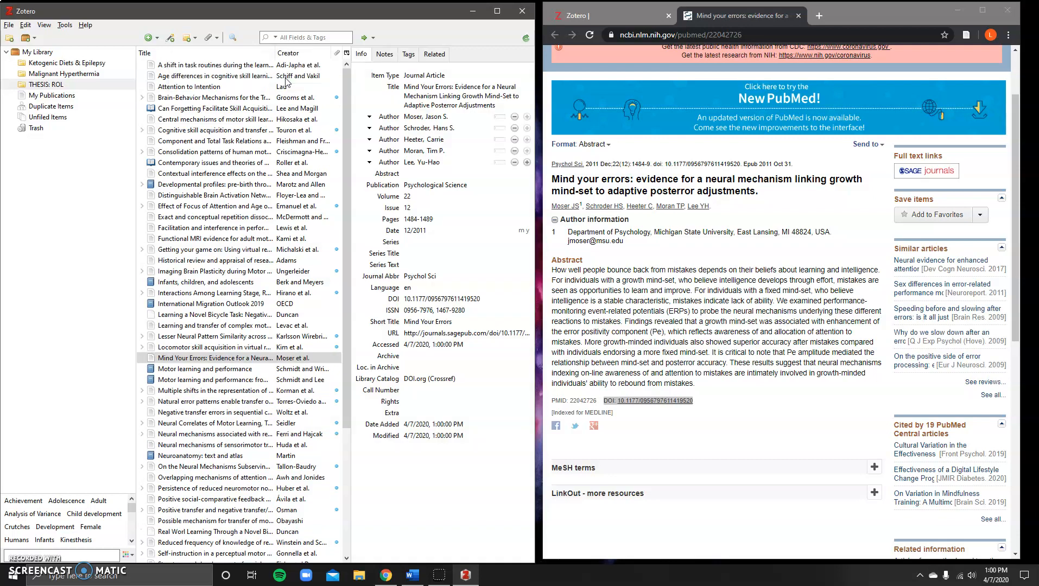
pyautogui.click(265, 359)
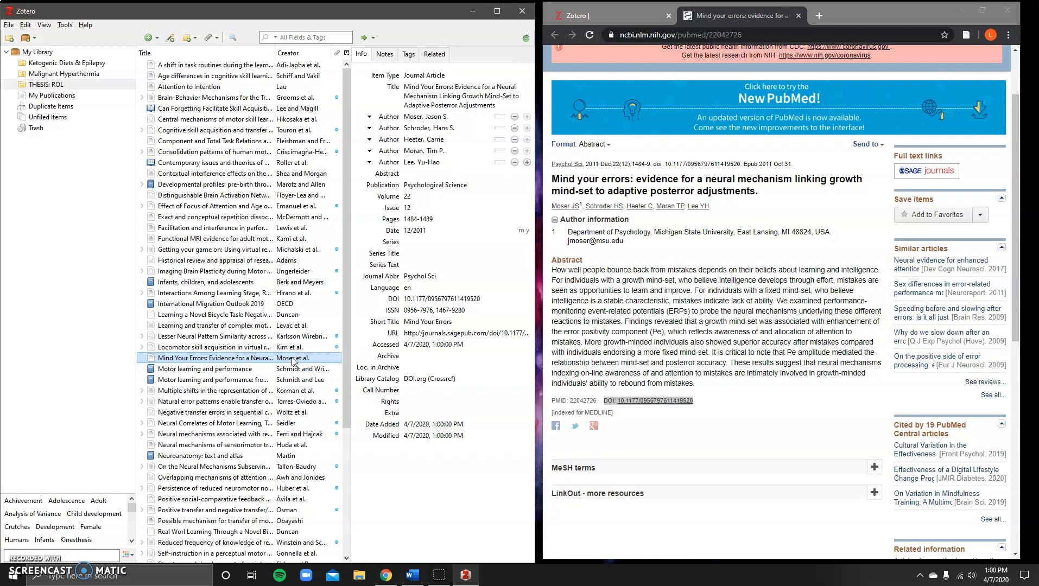
pyautogui.click(297, 360)
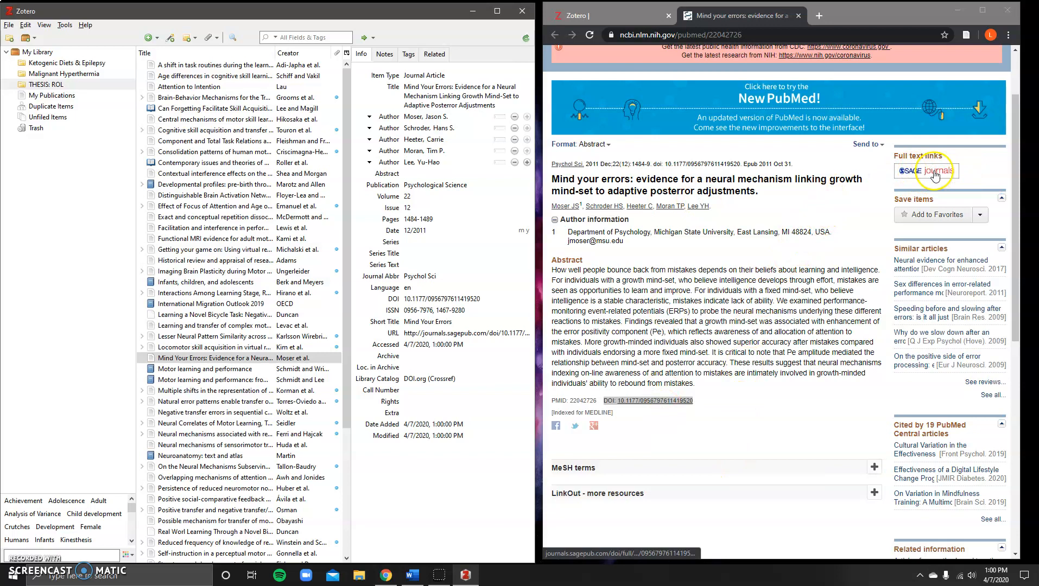
# Close the browser, open the "Mind Your Errors" article's journal page from its Zotero entry, and look it over.
pyautogui.click(798, 15)
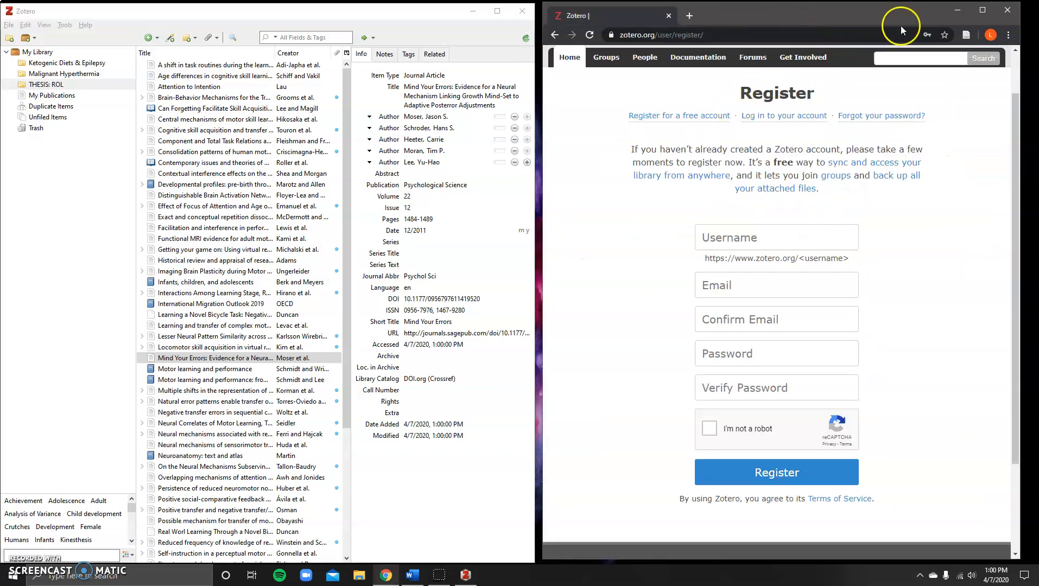
pyautogui.click(1007, 10)
pyautogui.click(226, 359)
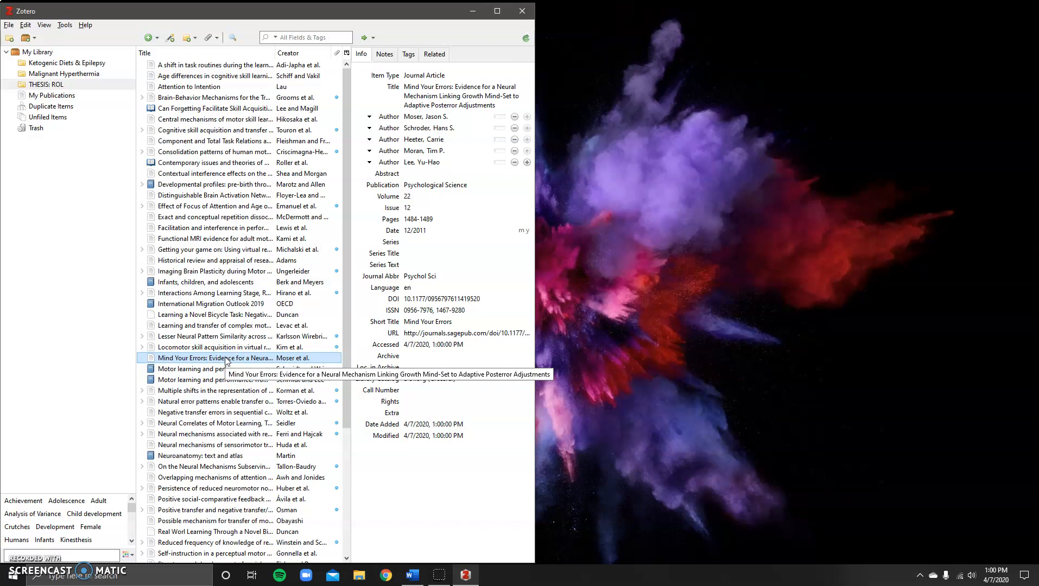
pyautogui.doubleClick(226, 359)
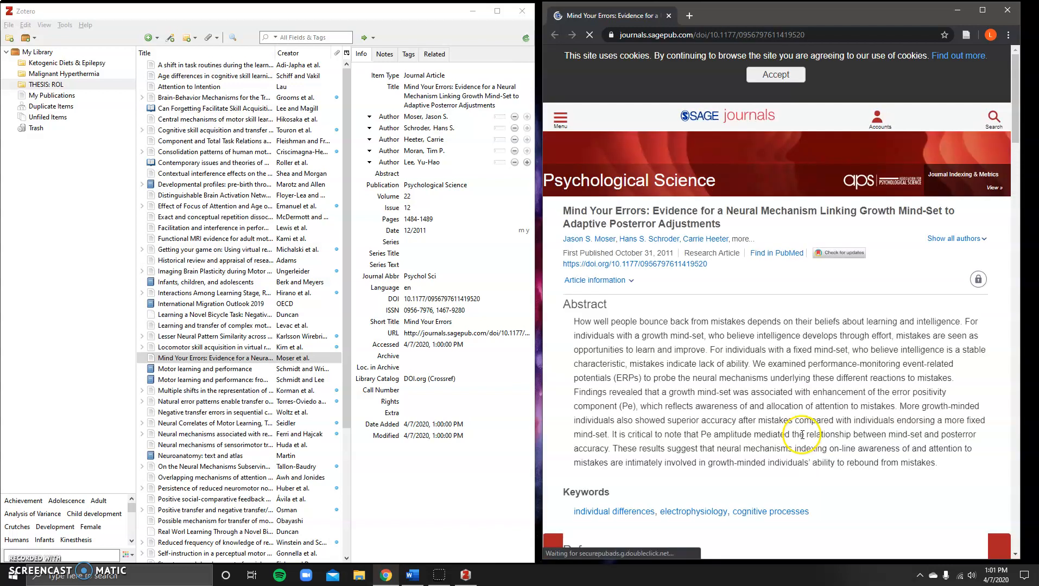
pyautogui.scroll(-4, 816, 391)
pyautogui.scroll(4, 817, 389)
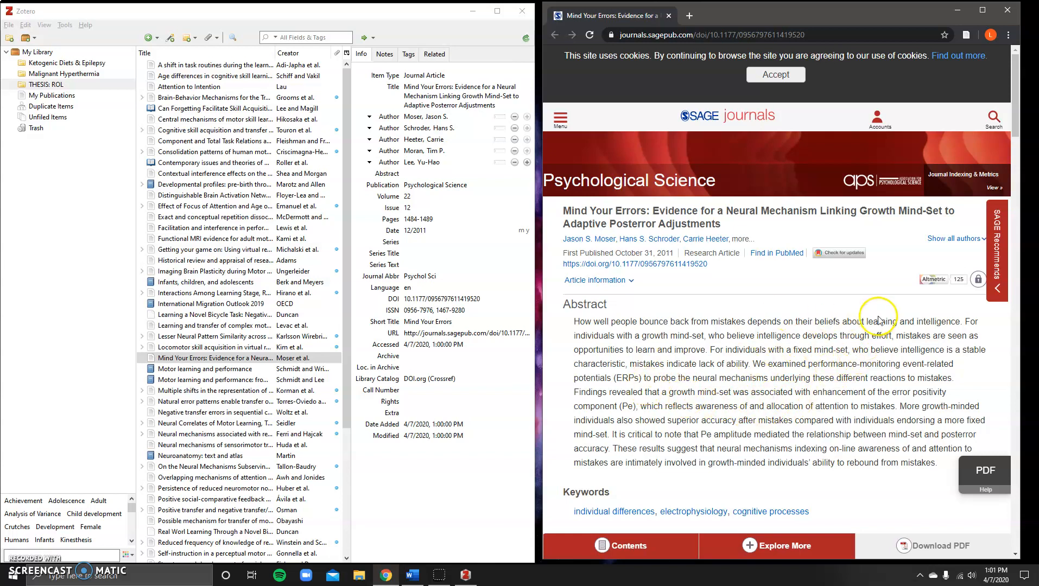
# Close the journal page and switch to the Word document containing the draft paragraph.
pyautogui.click(1007, 12)
pyautogui.click(408, 578)
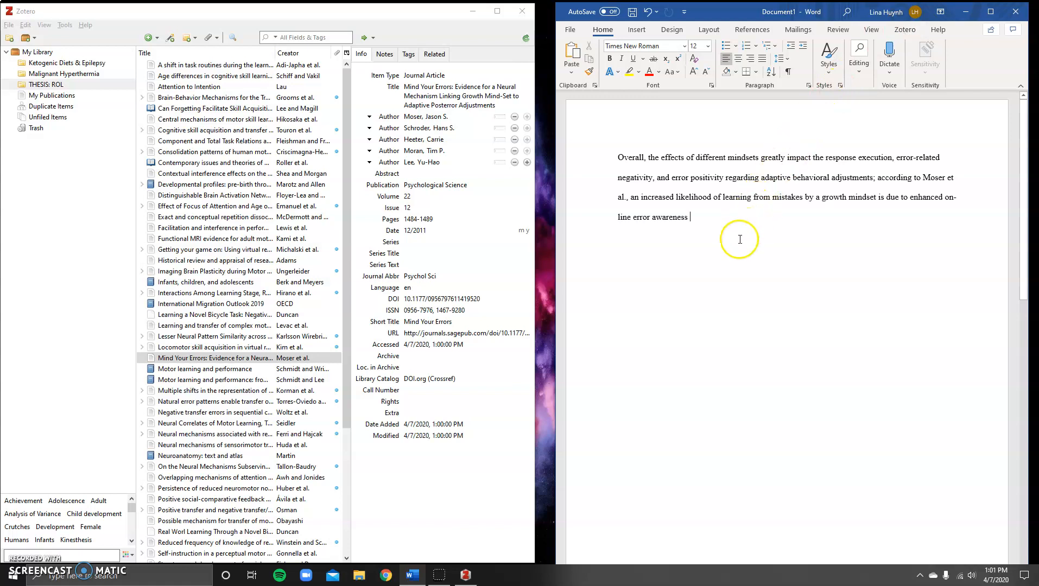
# Start a Zotero citation after "on-line error awareness" and search the library by the first author's surname.
pyautogui.click(732, 220)
pyautogui.click(905, 31)
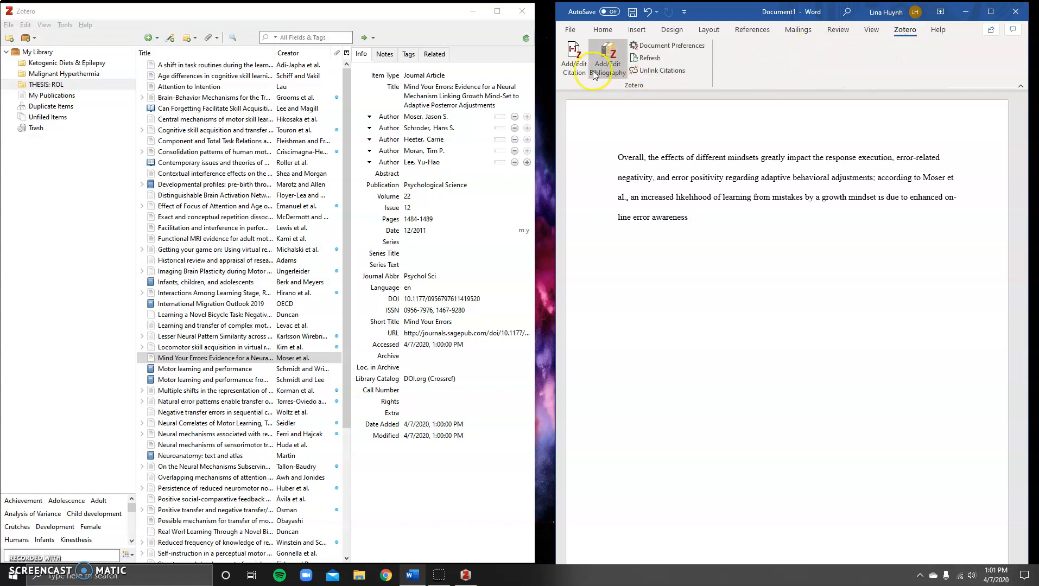
pyautogui.click(576, 64)
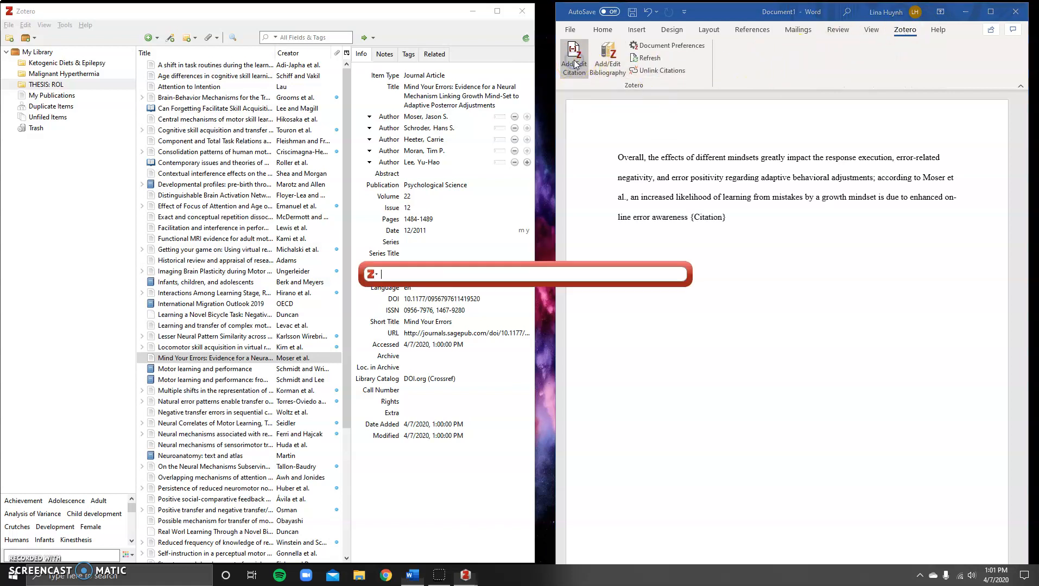
pyautogui.click(581, 65)
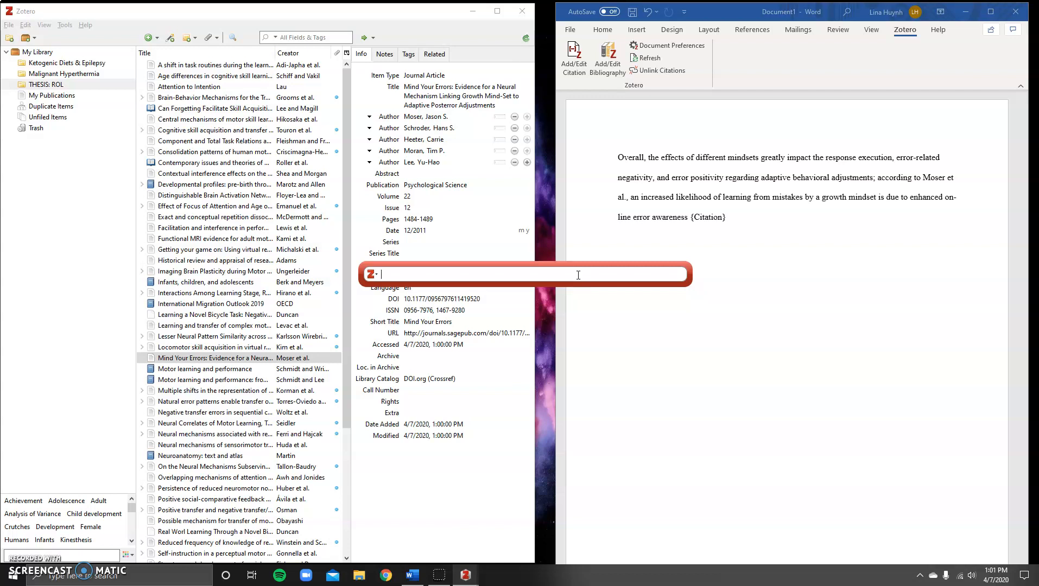
pyautogui.write('moser')
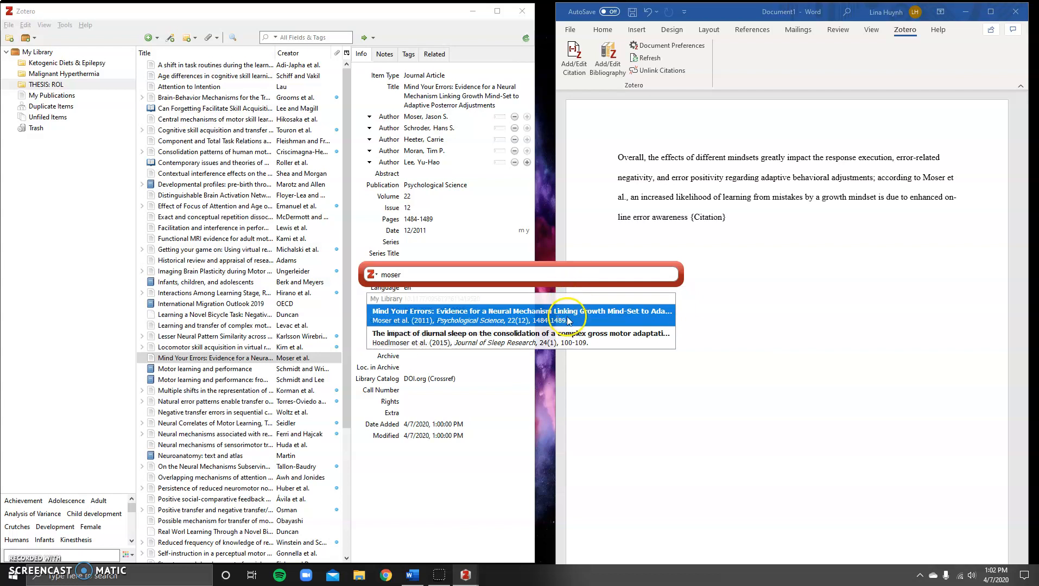
# Change the citation search to "mind", insert the "Mind Your Errors" article's citation, and end the sentence with a period.
pyautogui.moveTo(412, 275); pyautogui.dragTo(380, 272)
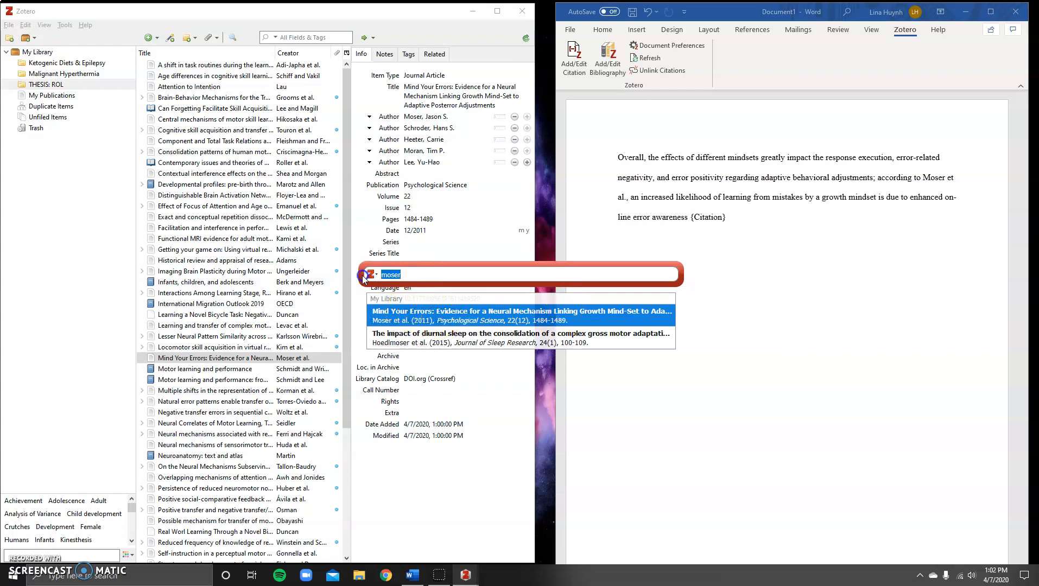
pyautogui.write('mind')
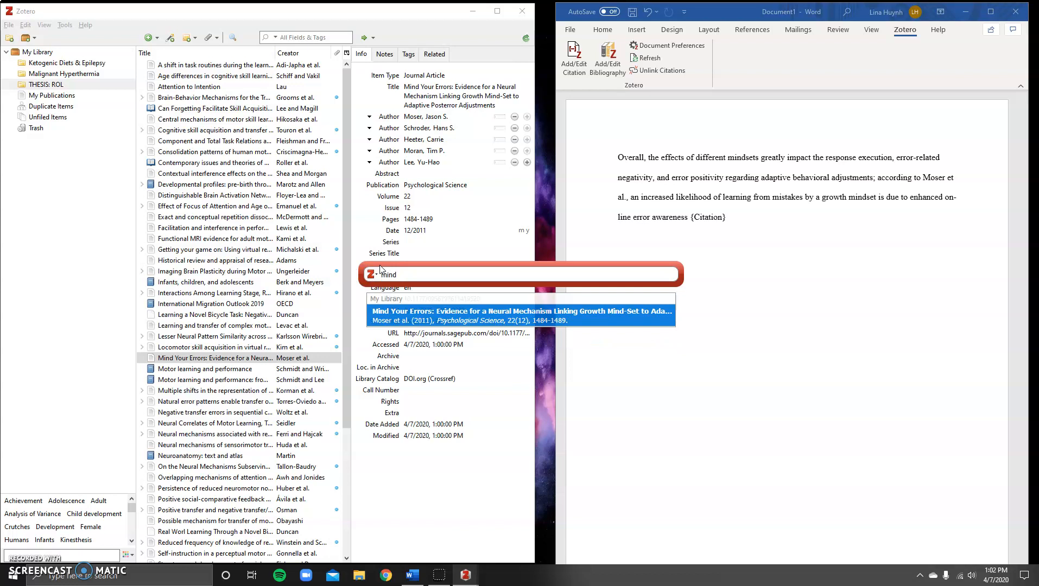
pyautogui.click(427, 314)
pyautogui.click(428, 317)
pyautogui.click(481, 273)
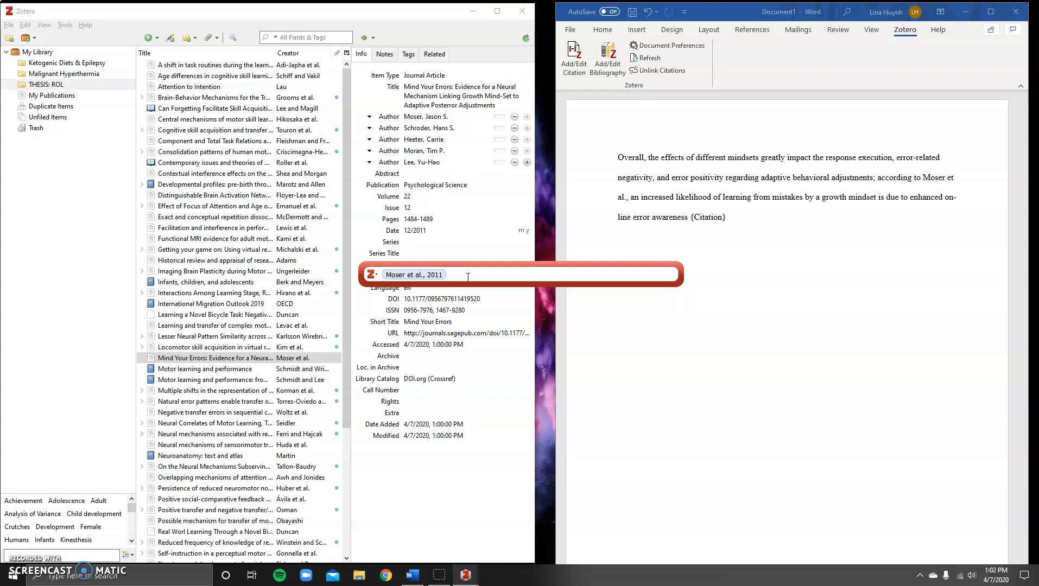
pyautogui.press('Return')
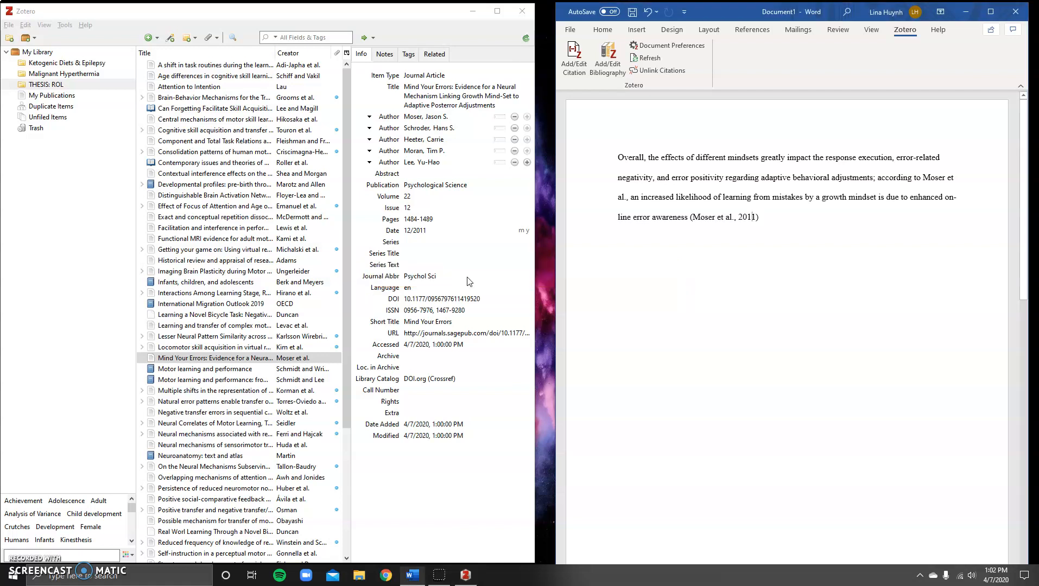
pyautogui.click(789, 263)
pyautogui.write('.')
# Insert the Zotero bibliography beneath the REFERENCES heading.
pyautogui.scroll(-7, 824, 267)
pyautogui.scroll(-2, 824, 267)
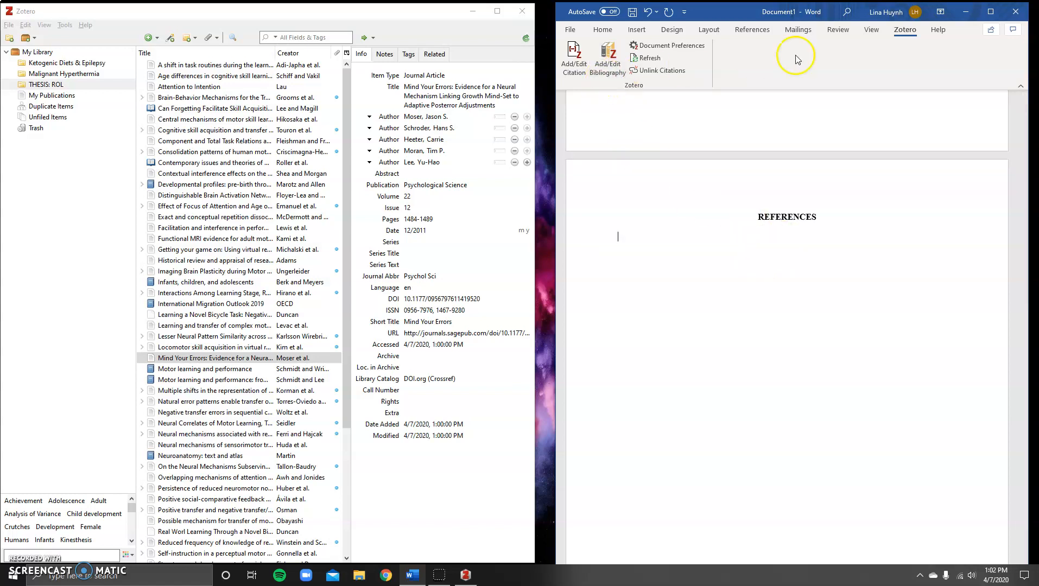
pyautogui.click(607, 74)
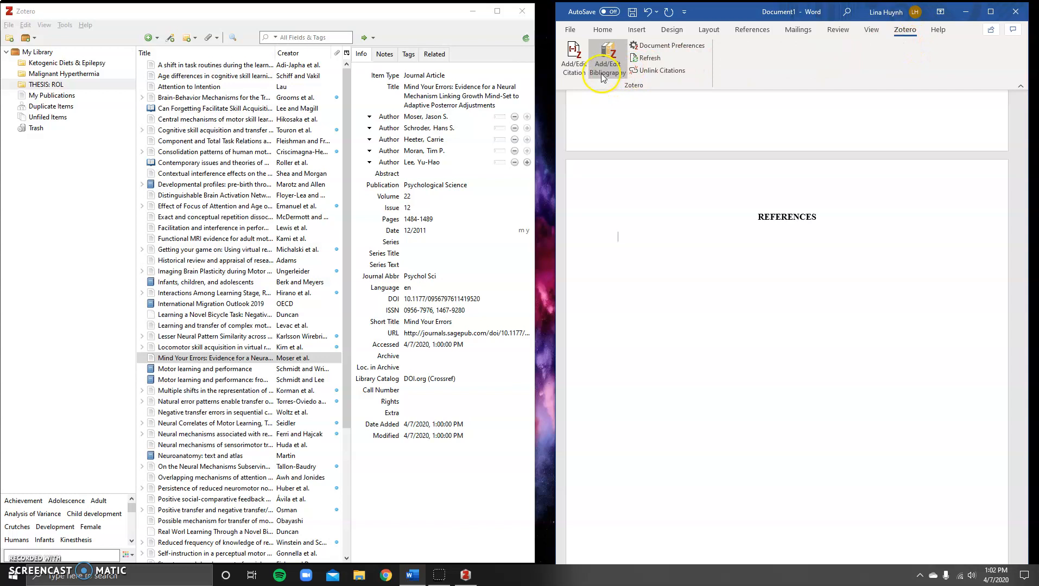
pyautogui.click(607, 73)
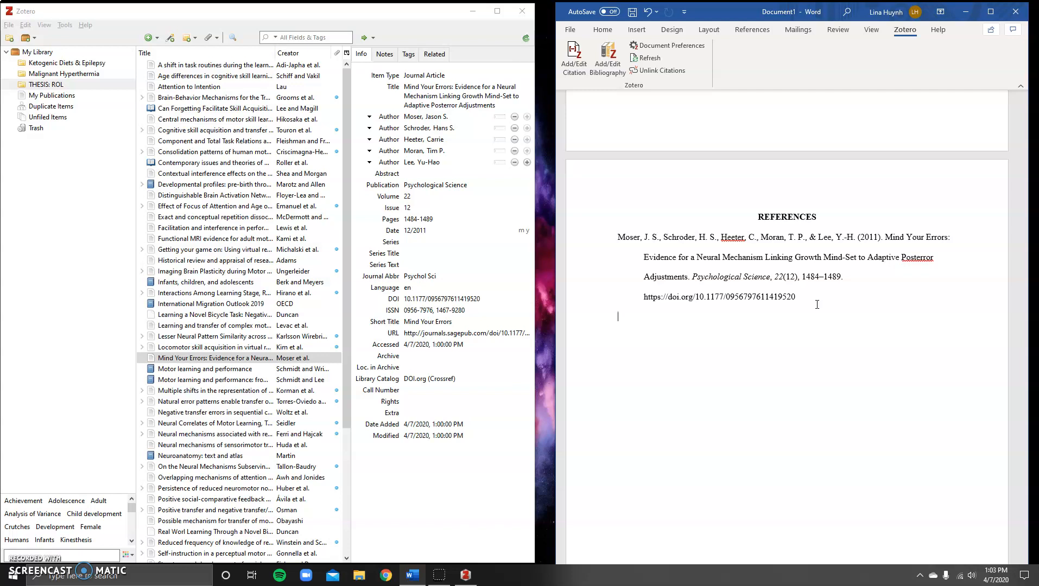
pyautogui.click(816, 304)
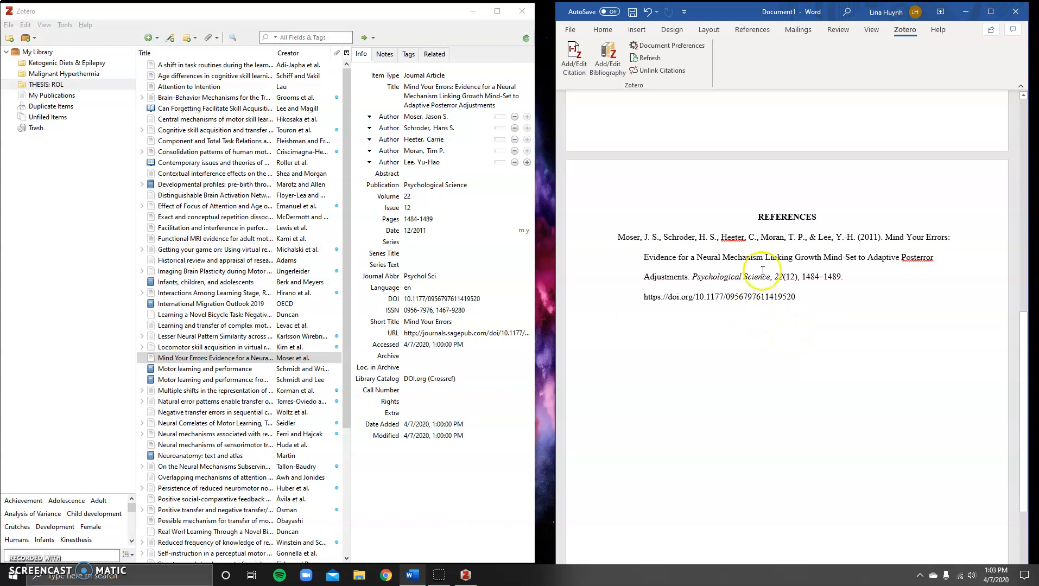
# Return to the draft paragraph and place the text cursor after its closing citation.
pyautogui.moveTo(1023, 332); pyautogui.dragTo(1014, 115)
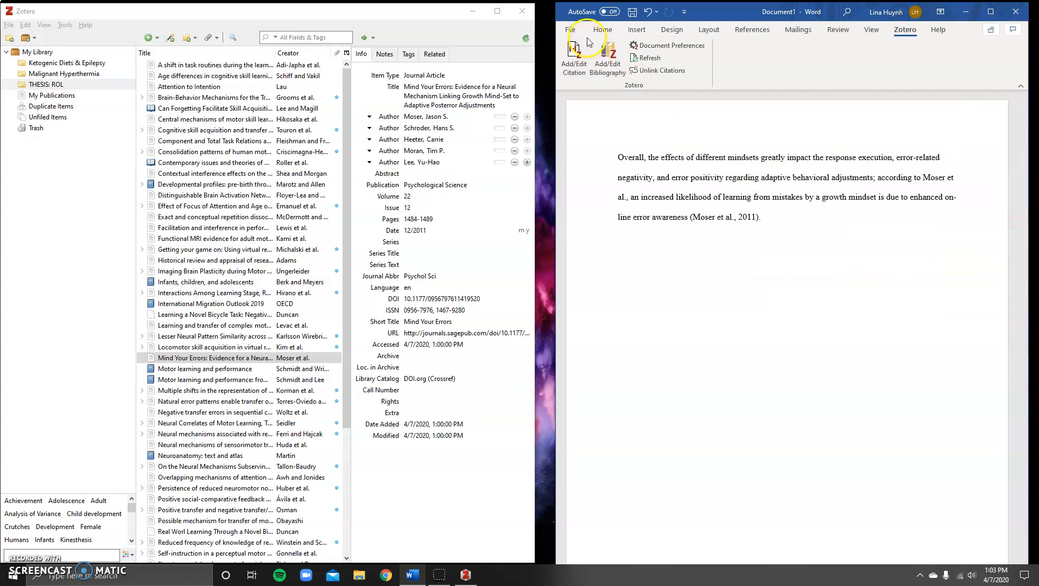
pyautogui.click(601, 30)
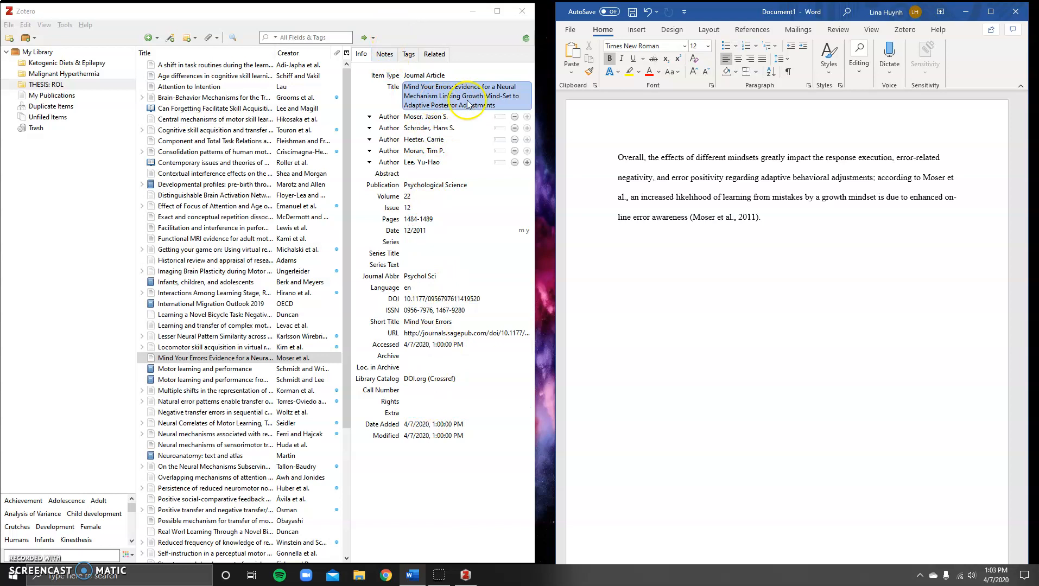
pyautogui.click(820, 230)
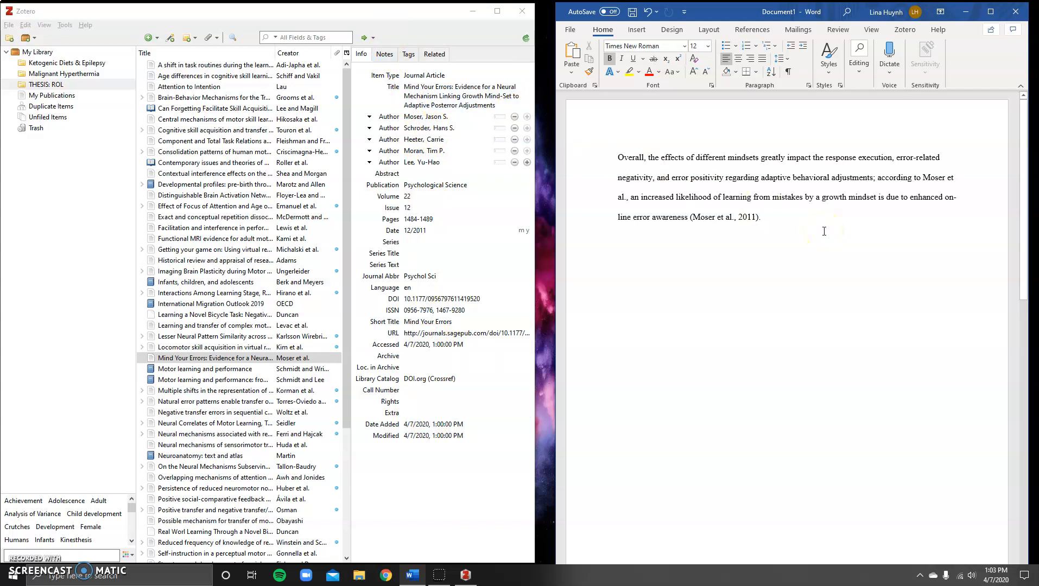